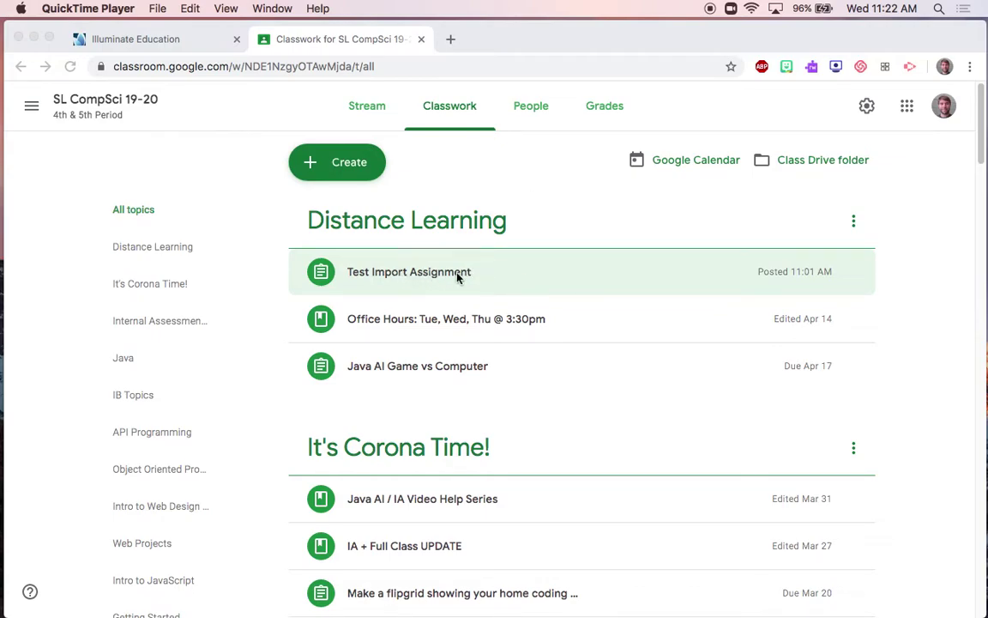
# Step: Open the student work page of Test Import Assignment in the Distance Learning topic
pyautogui.click(459, 276)
pyautogui.moveTo(455, 275)
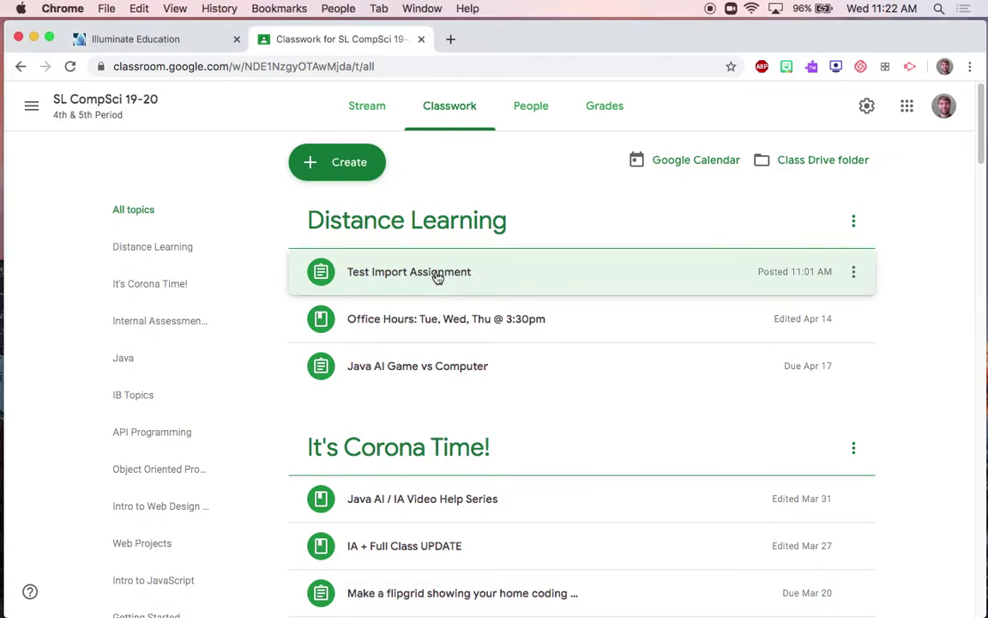
pyautogui.click(437, 274)
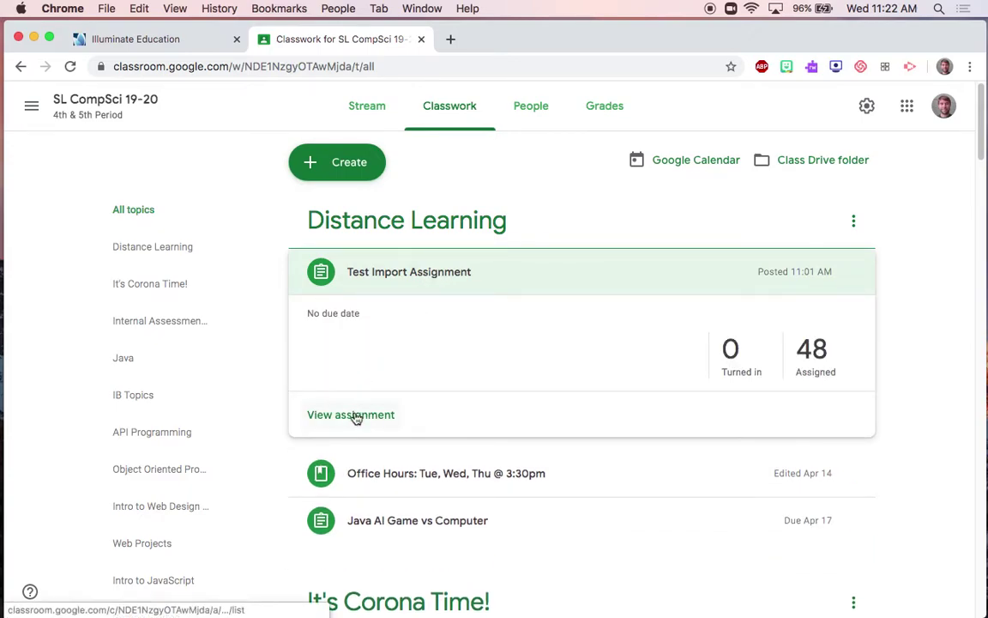
pyautogui.click(726, 349)
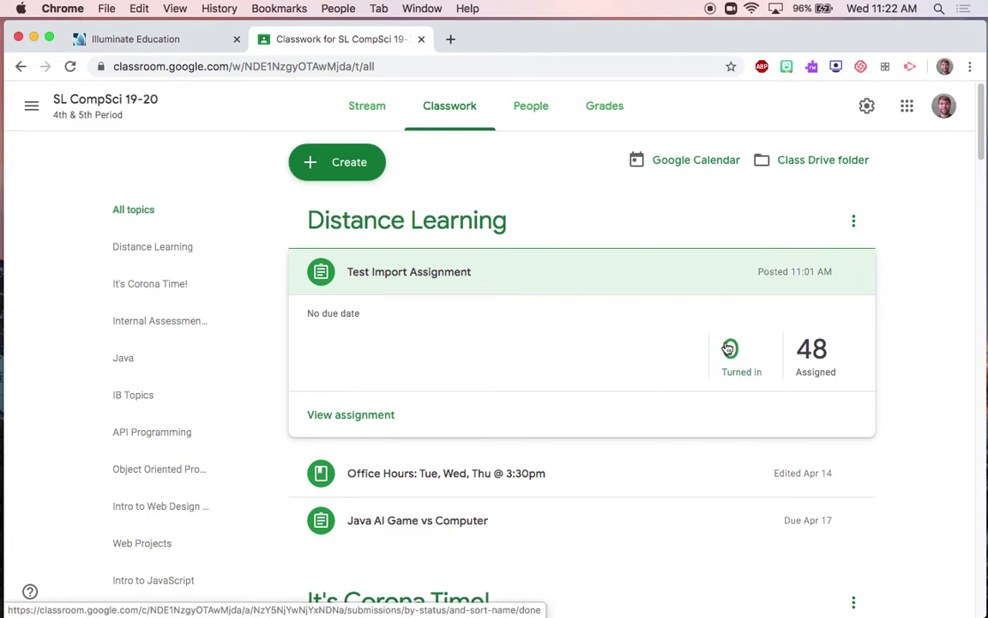
pyautogui.click(364, 417)
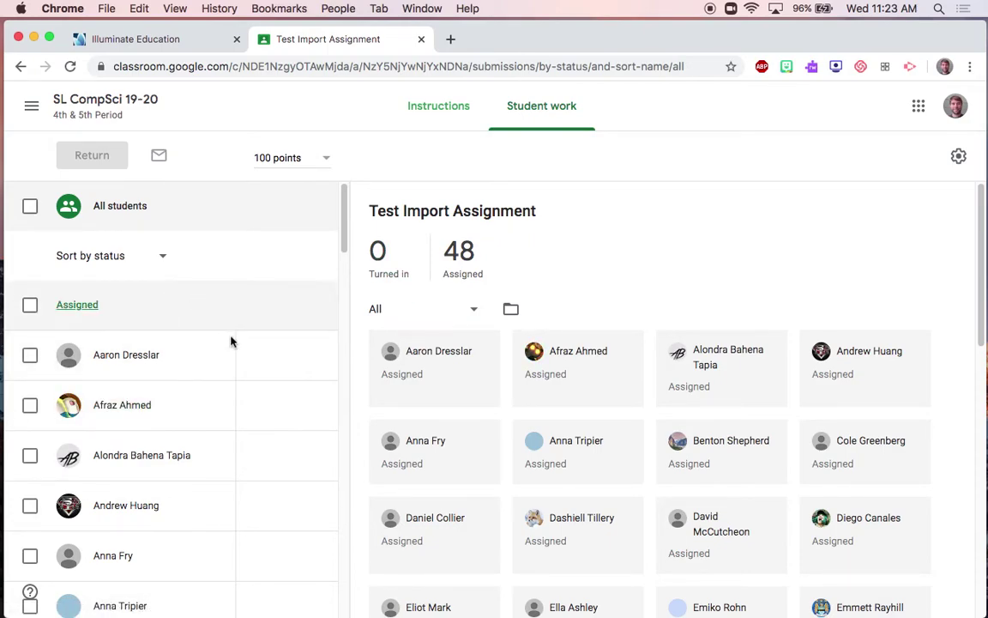
# Step: Enter draft grades of 90, 95 and 100 for the second, third and fourth students in the Assigned list
pyautogui.click(254, 406)
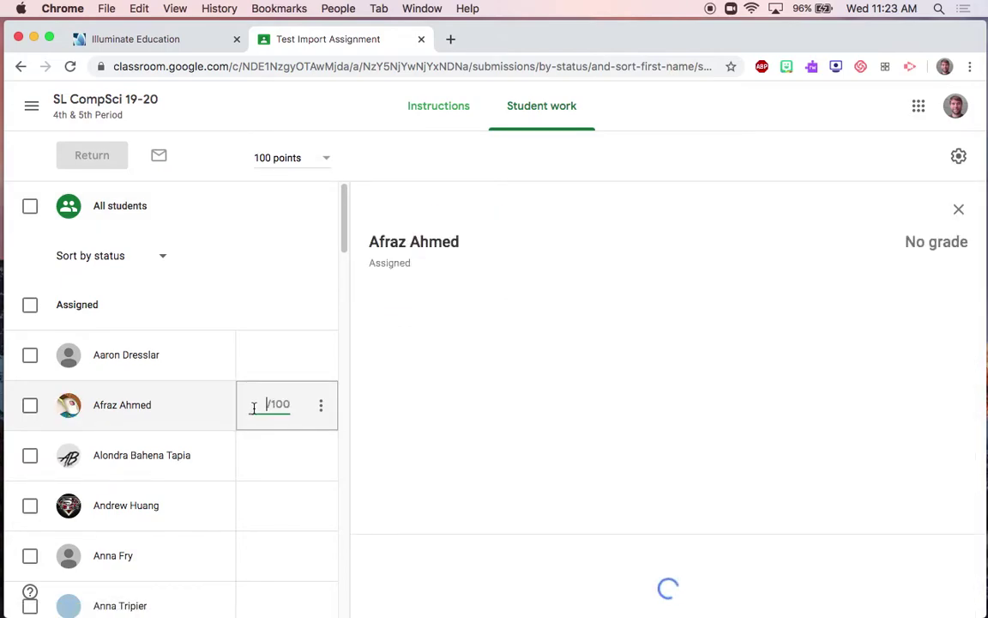
pyautogui.write('90')
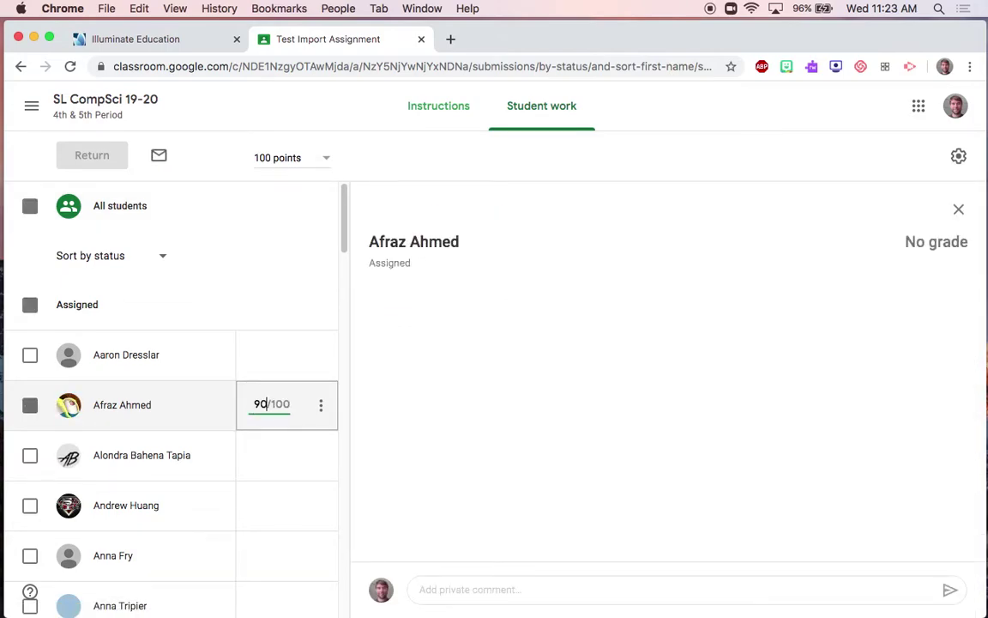
pyautogui.click(257, 457)
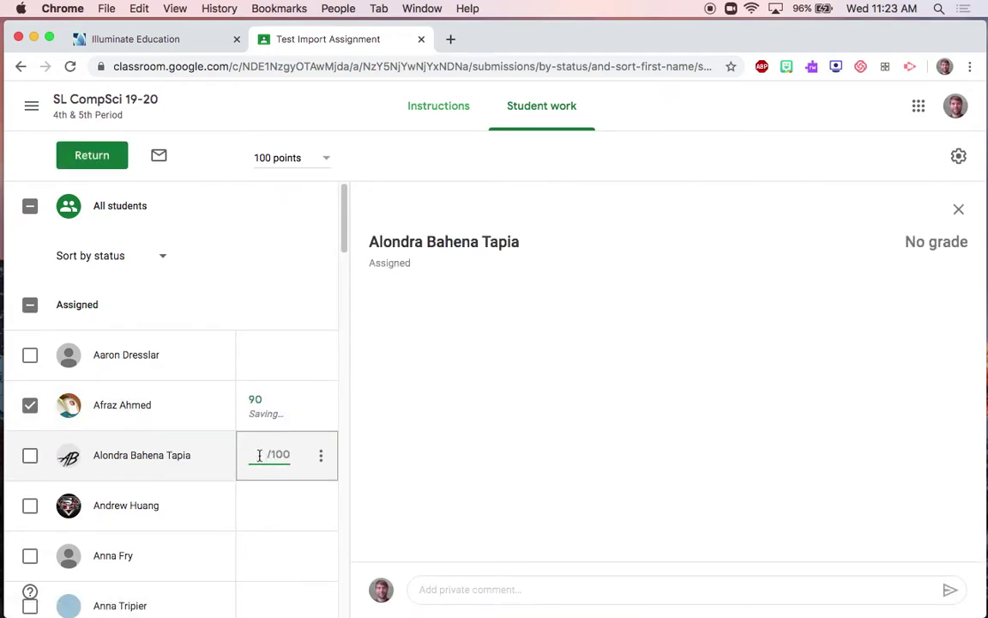
pyautogui.write('95')
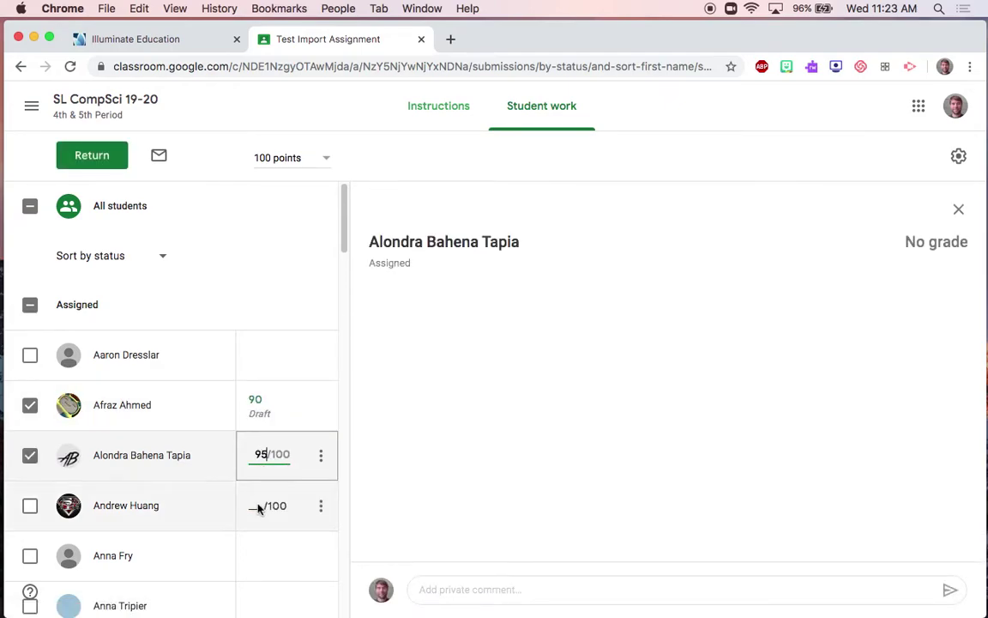
pyautogui.click(256, 506)
pyautogui.write('100')
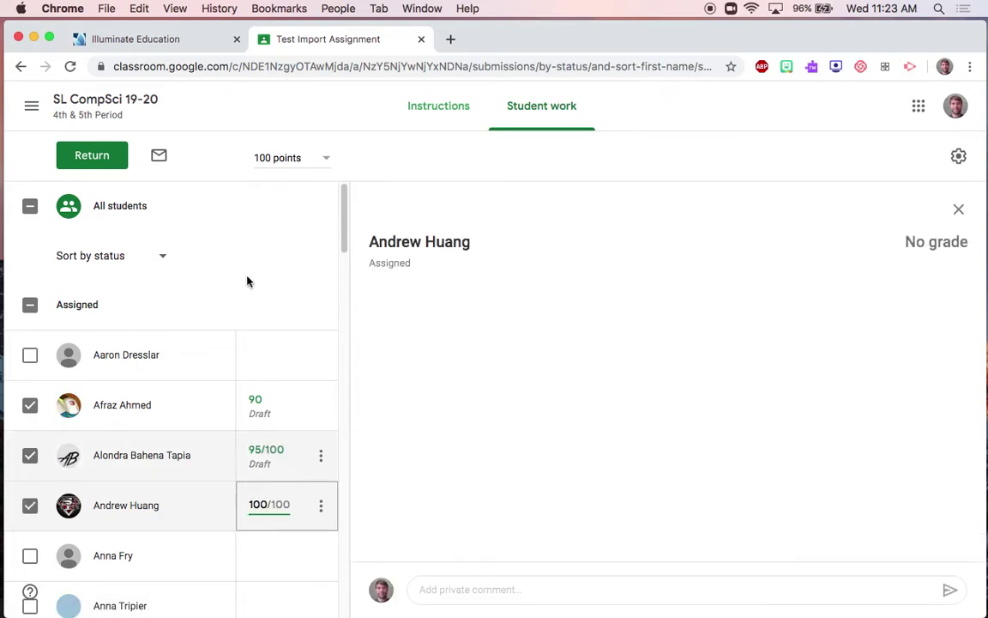
pyautogui.press('Return')
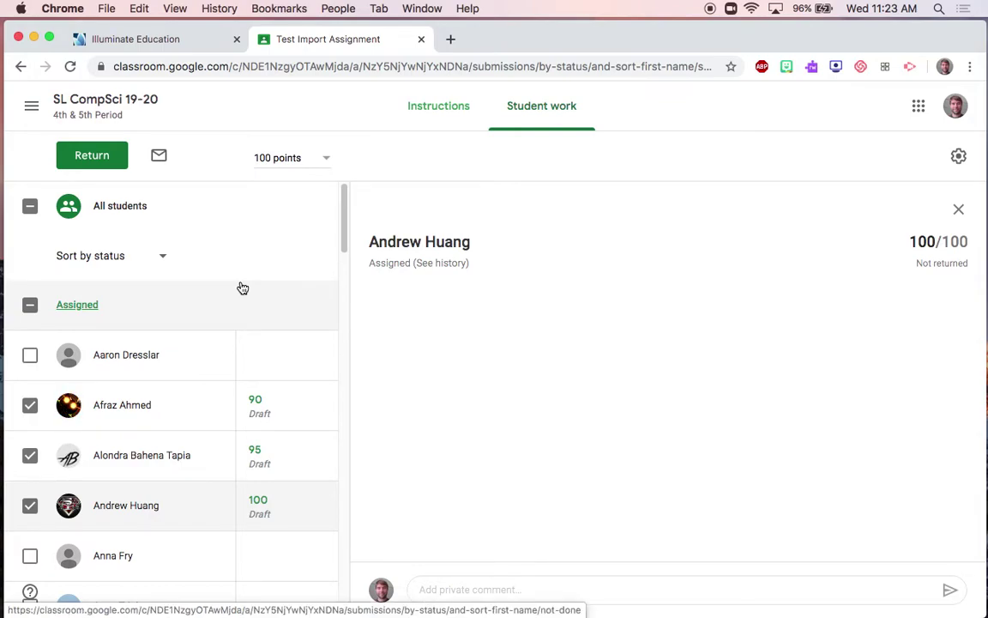
# Step: Return the unsubmitted work to the three graded students with the private comment "Just a test!"
pyautogui.click(91, 159)
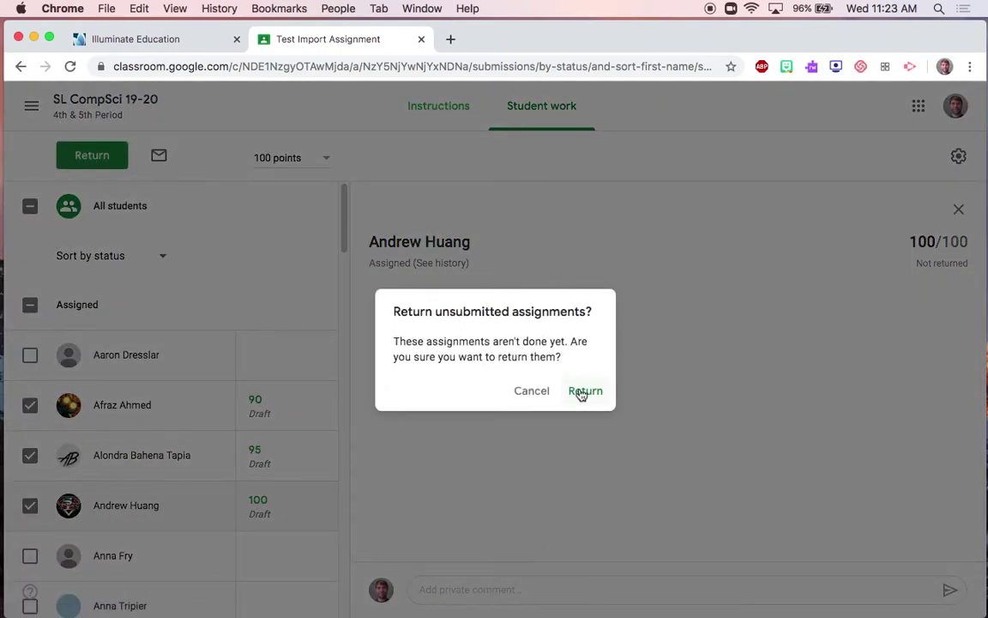
pyautogui.click(585, 391)
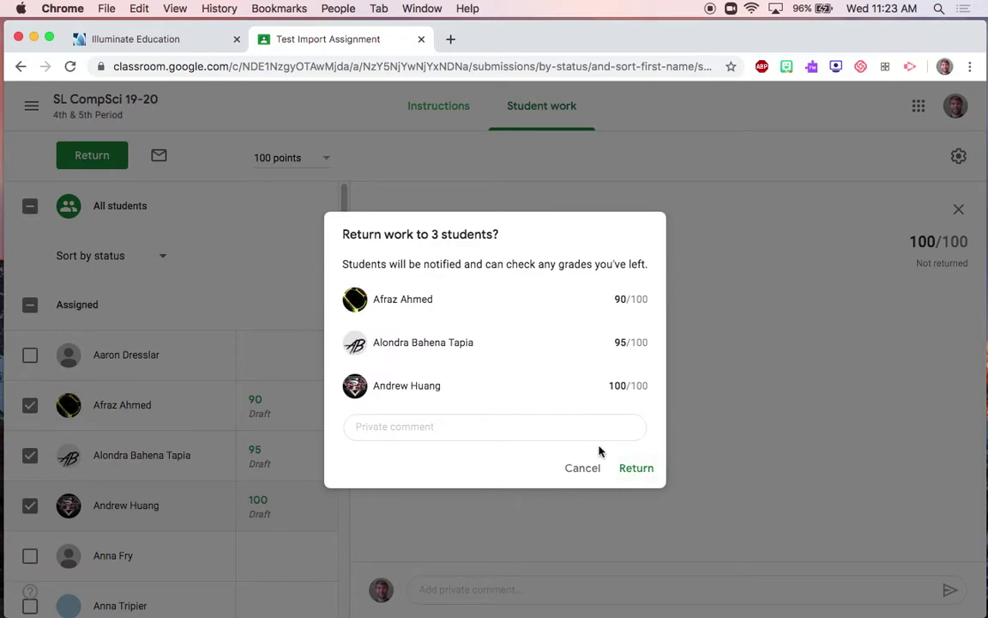
pyautogui.click(495, 421)
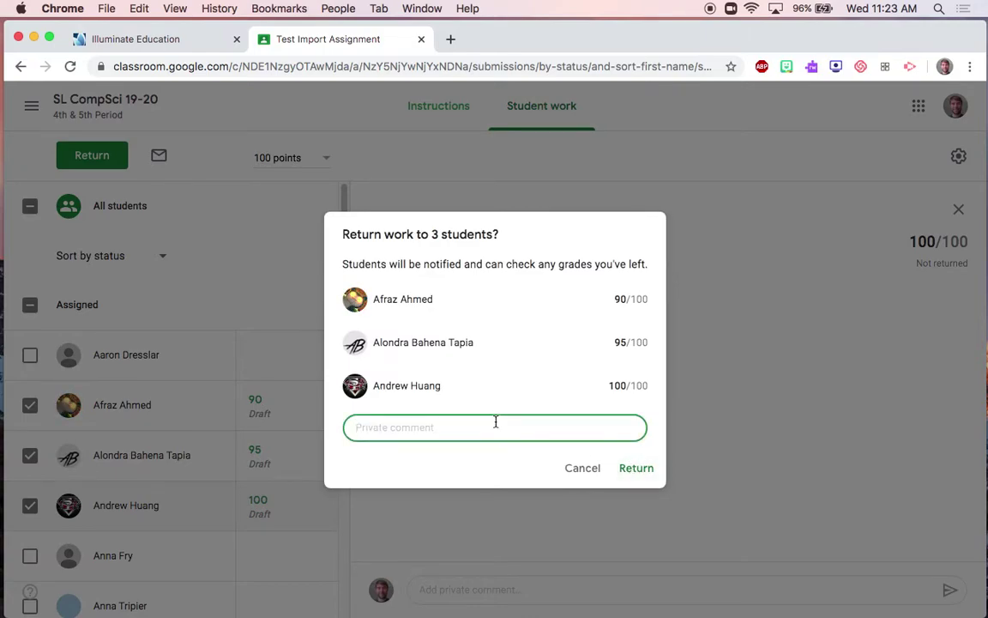
pyautogui.write('Just a test!')
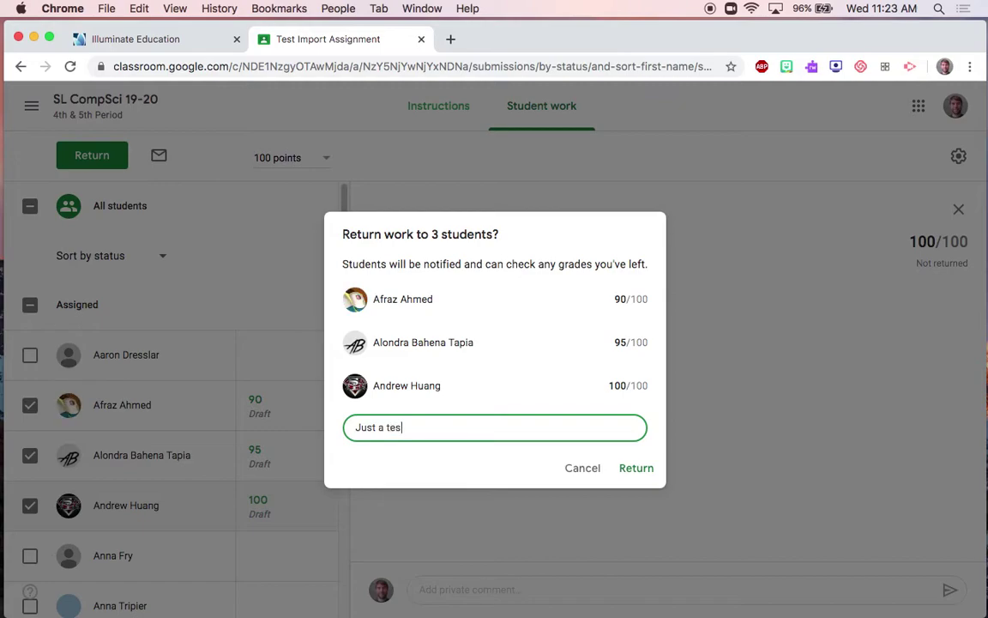
pyautogui.click(637, 469)
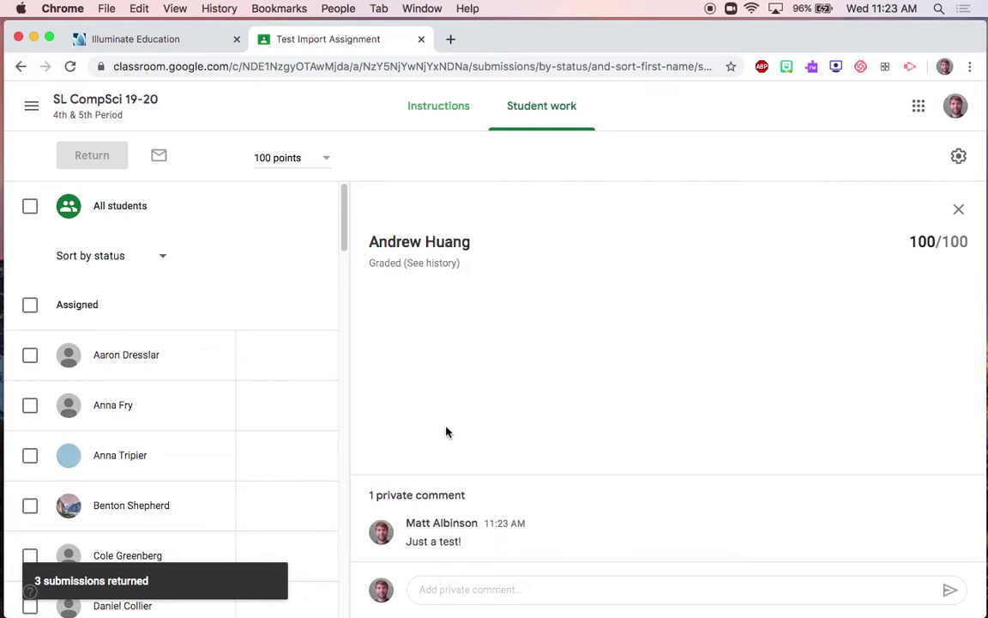
# Step: Switch to Illuminate Education and open the 4/5 SL CompSci gradebook's scoresheet
pyautogui.click(145, 40)
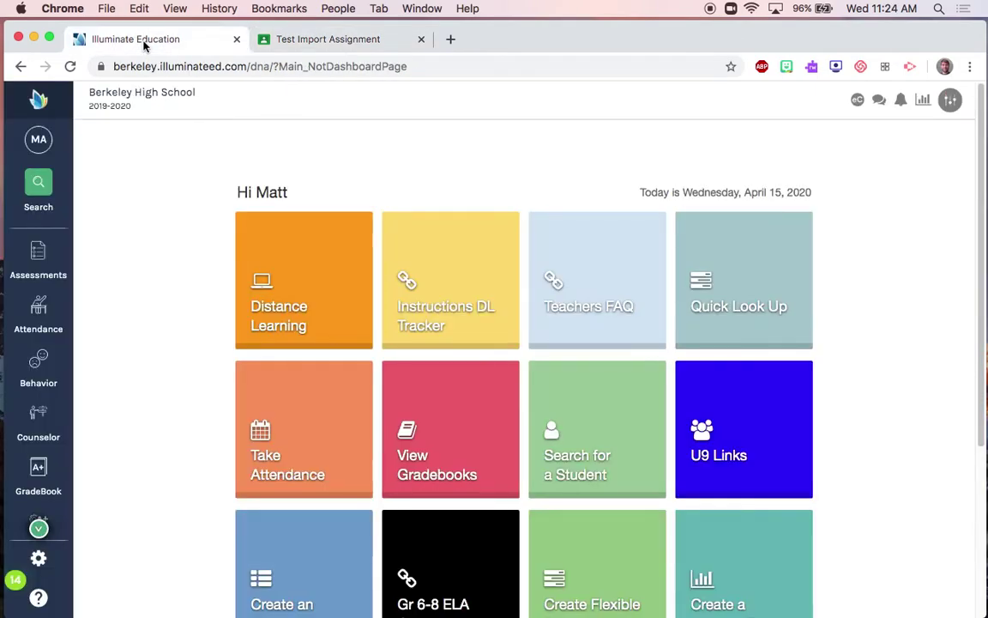
pyautogui.click(459, 464)
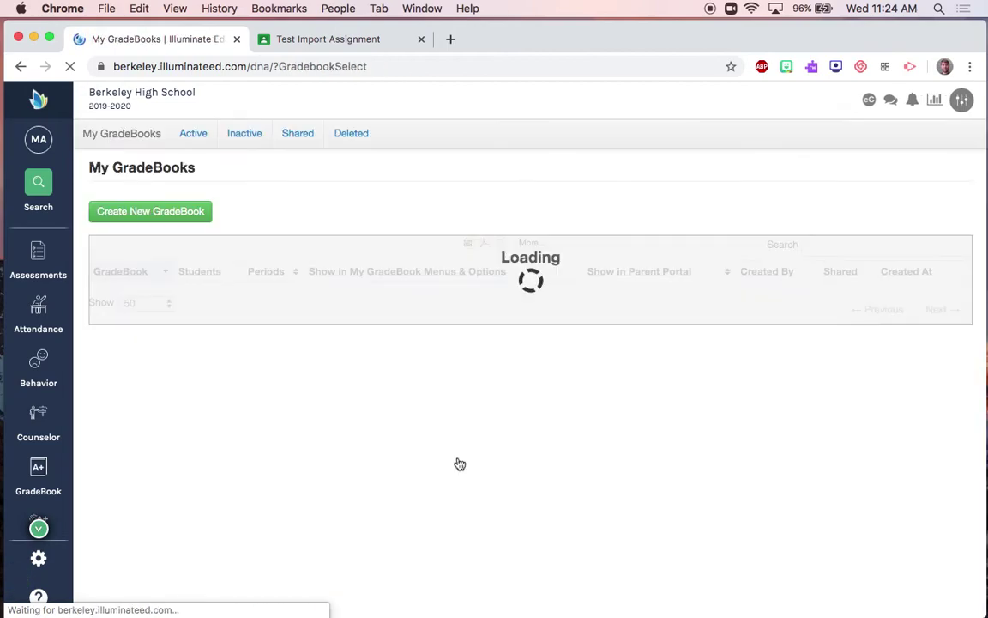
pyautogui.click(110, 311)
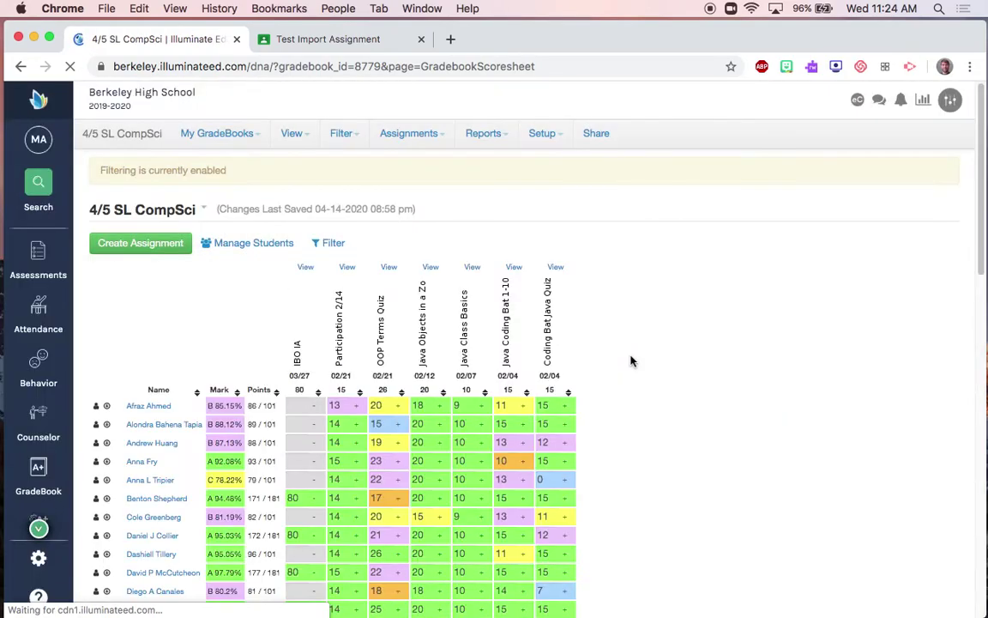
pyautogui.scroll(-3, 631, 360)
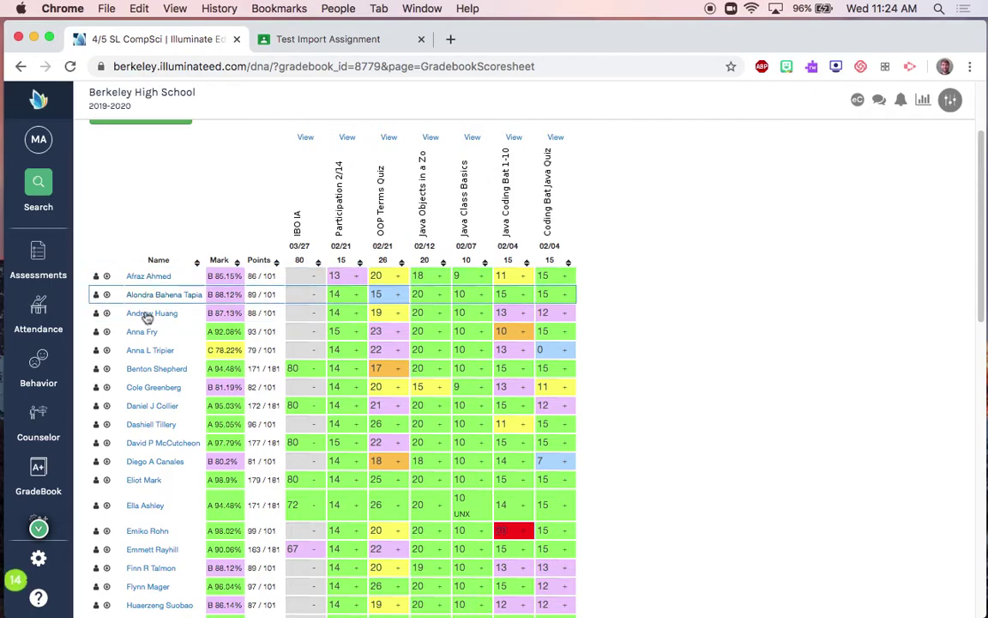
pyautogui.scroll(2, 306, 304)
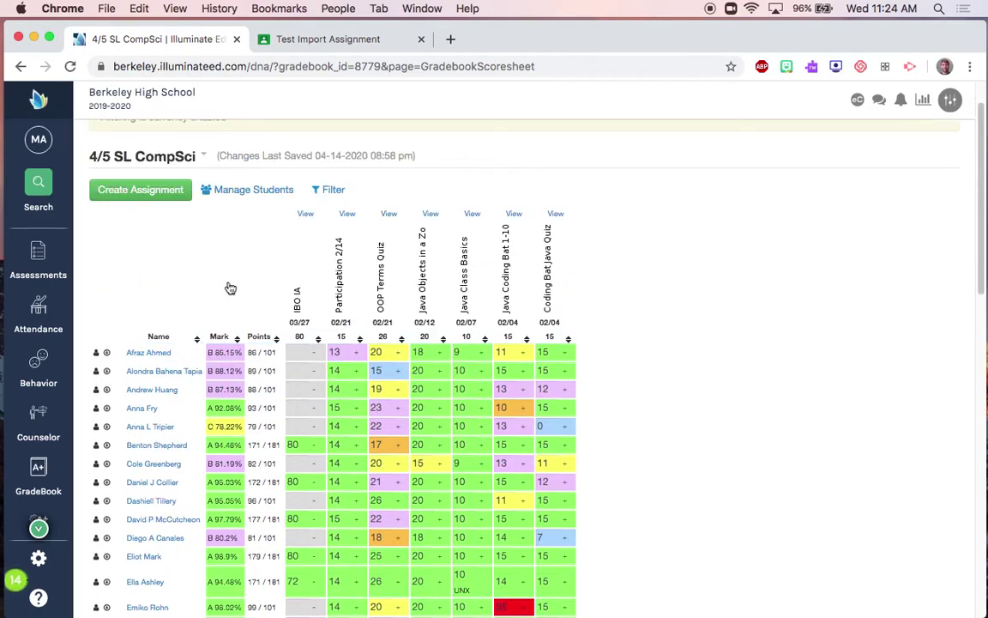
pyautogui.scroll(2, 230, 288)
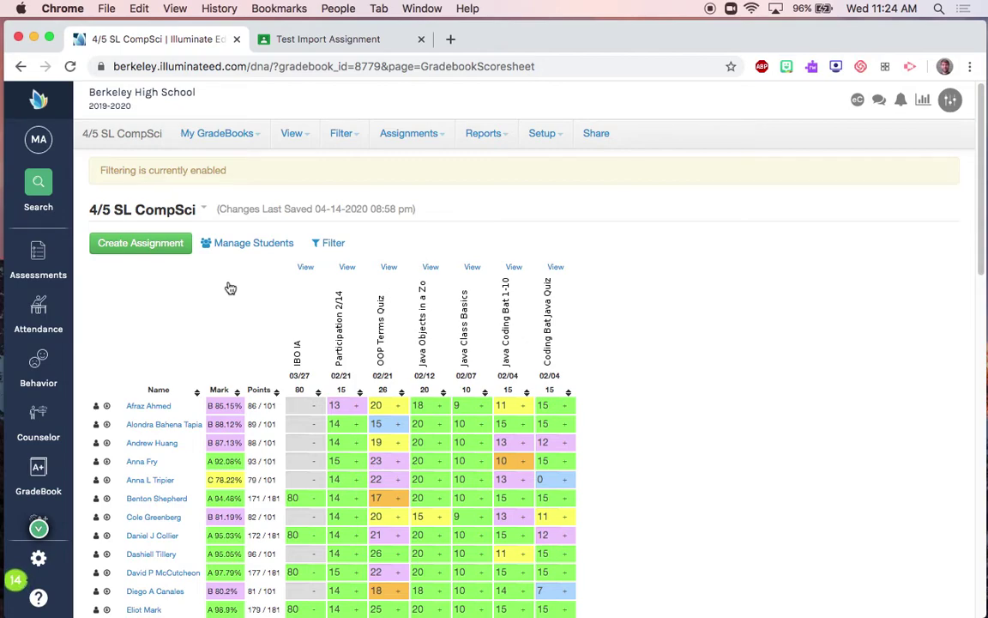
# Step: Start an assignment import from Google Classroom and choose SL CompSci 19-20 as the classroom, checking the class name in Google Classroom
pyautogui.click(417, 134)
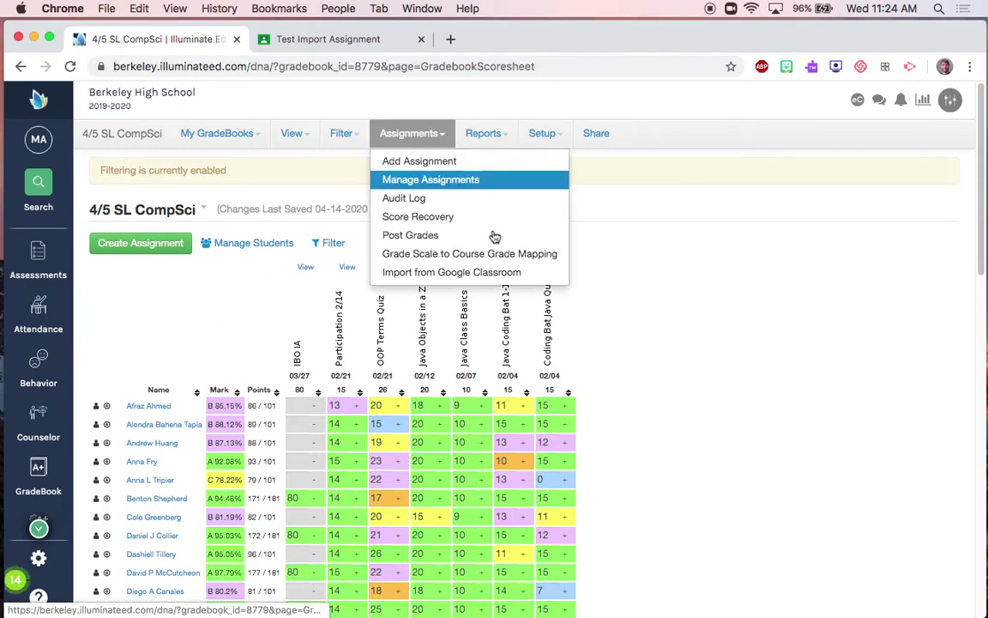
pyautogui.click(539, 276)
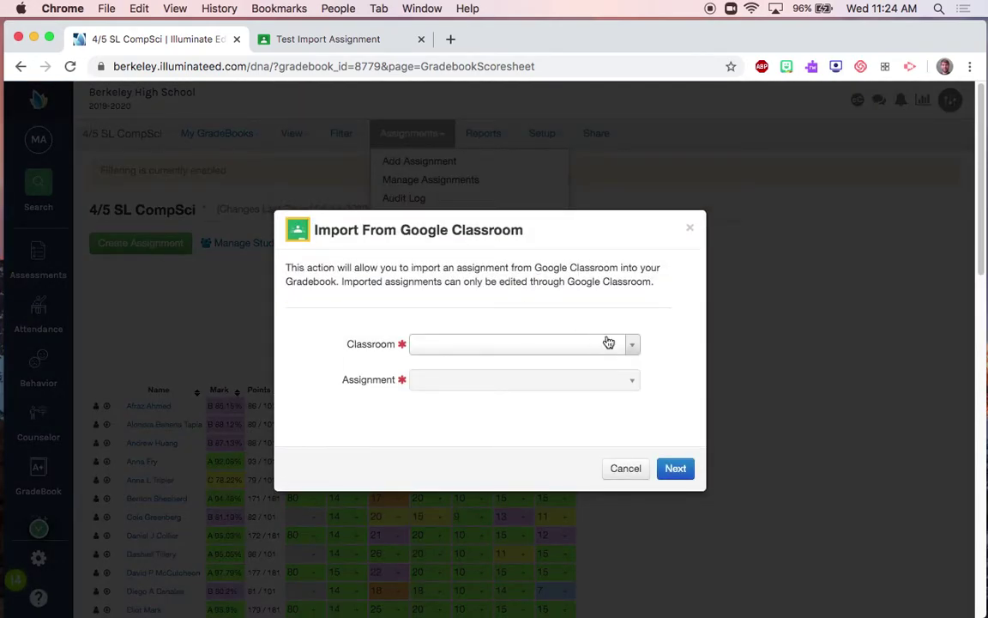
pyautogui.click(630, 345)
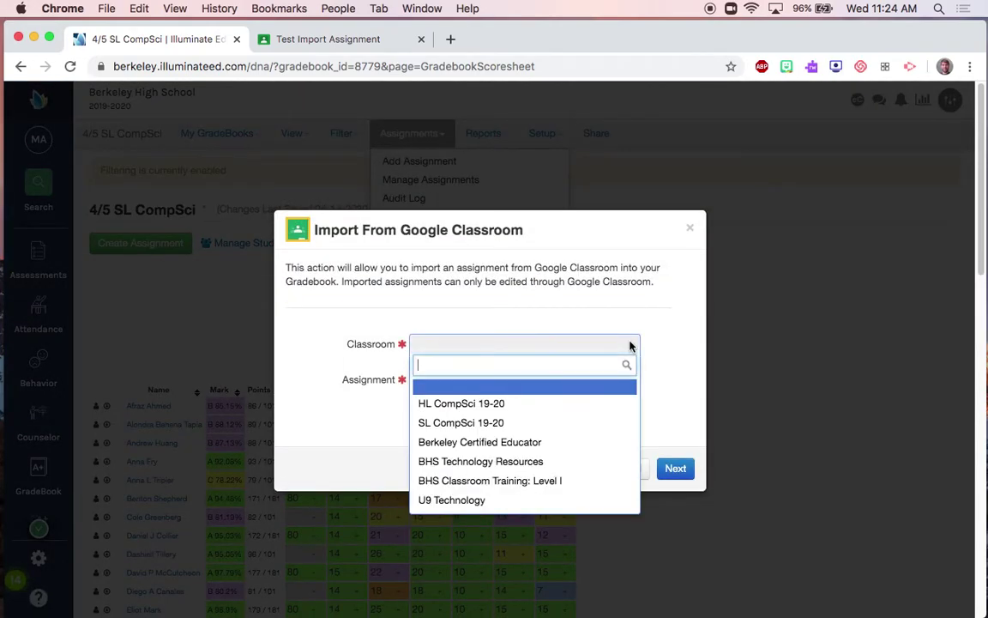
pyautogui.click(546, 424)
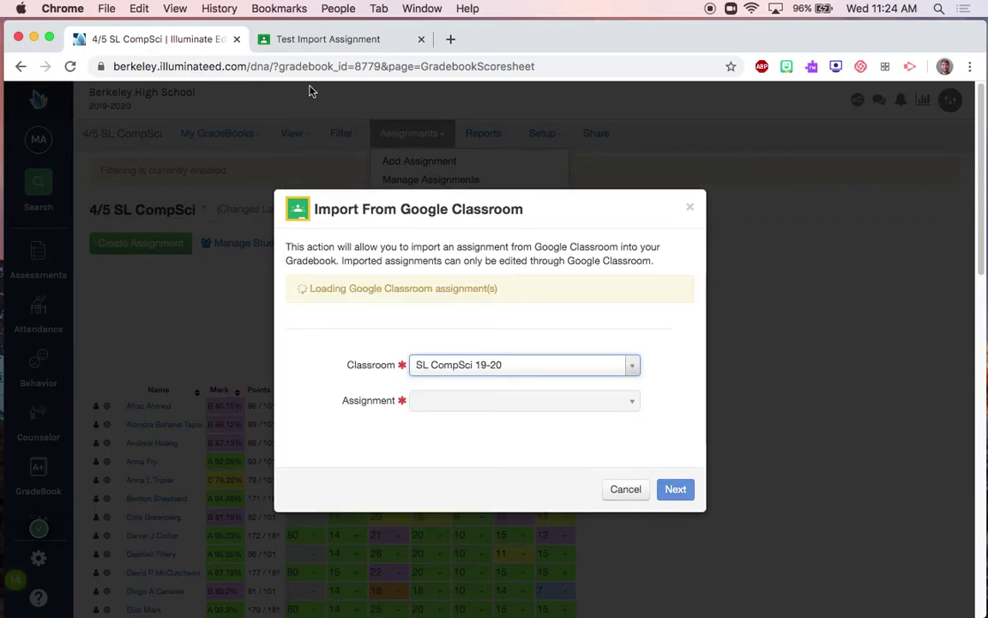
pyautogui.click(286, 40)
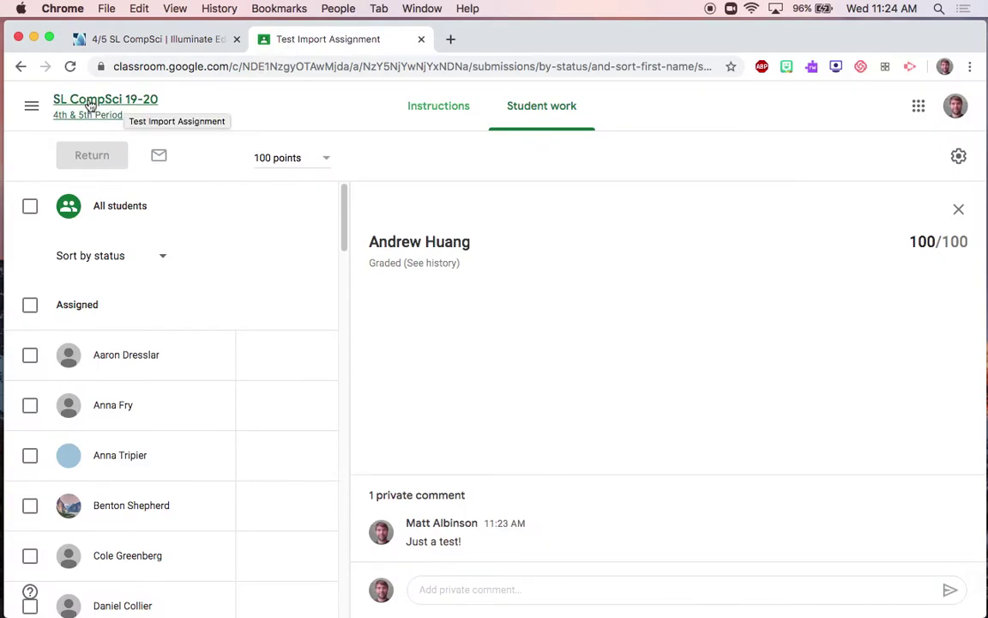
pyautogui.click(148, 40)
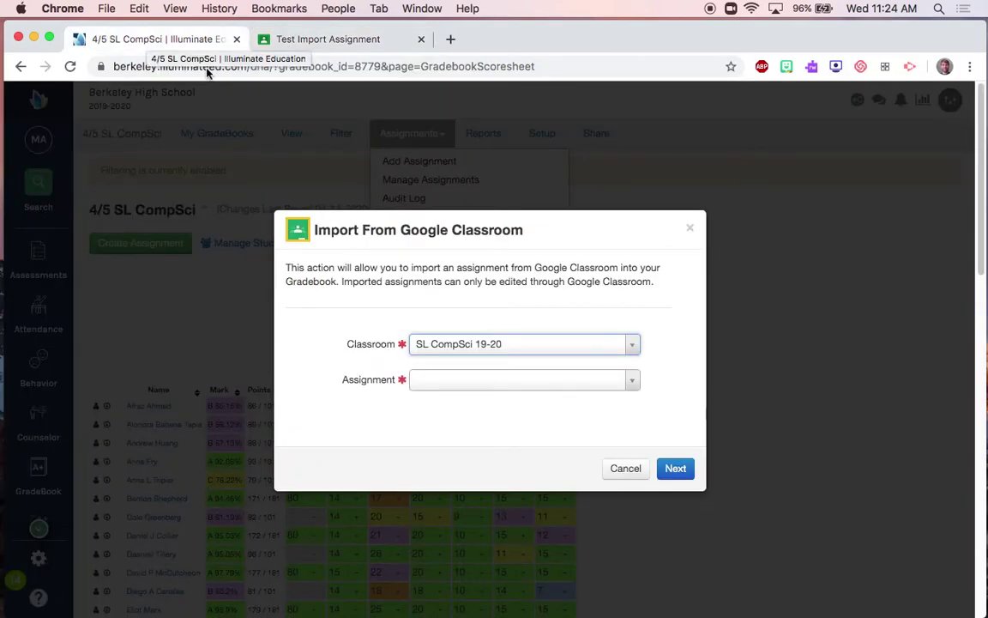
# Step: Choose Test Import Assignment as the assignment and import it into the gradebook
pyautogui.click(632, 383)
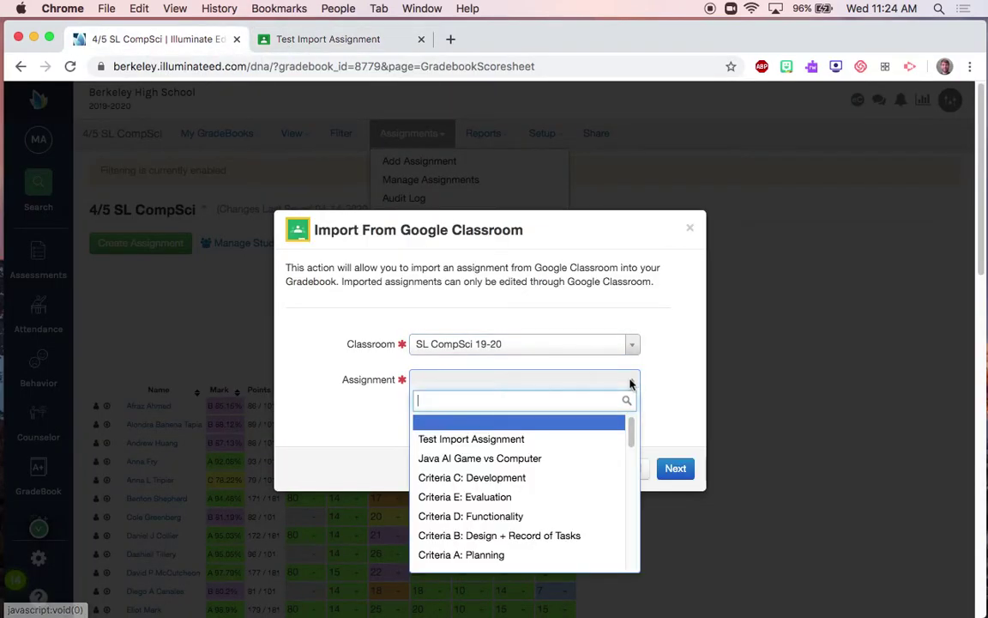
pyautogui.click(578, 440)
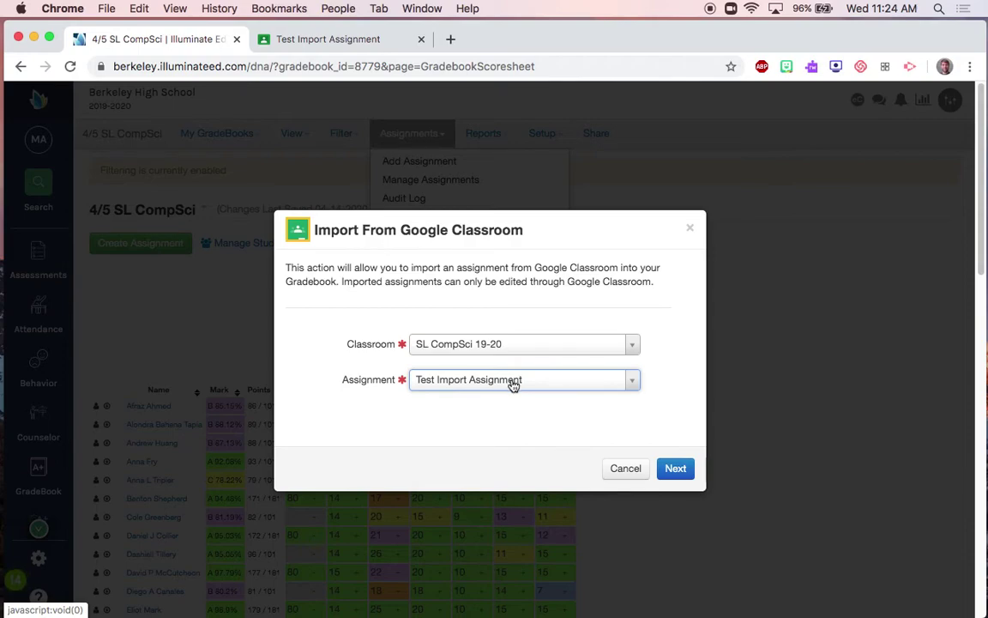
pyautogui.click(676, 470)
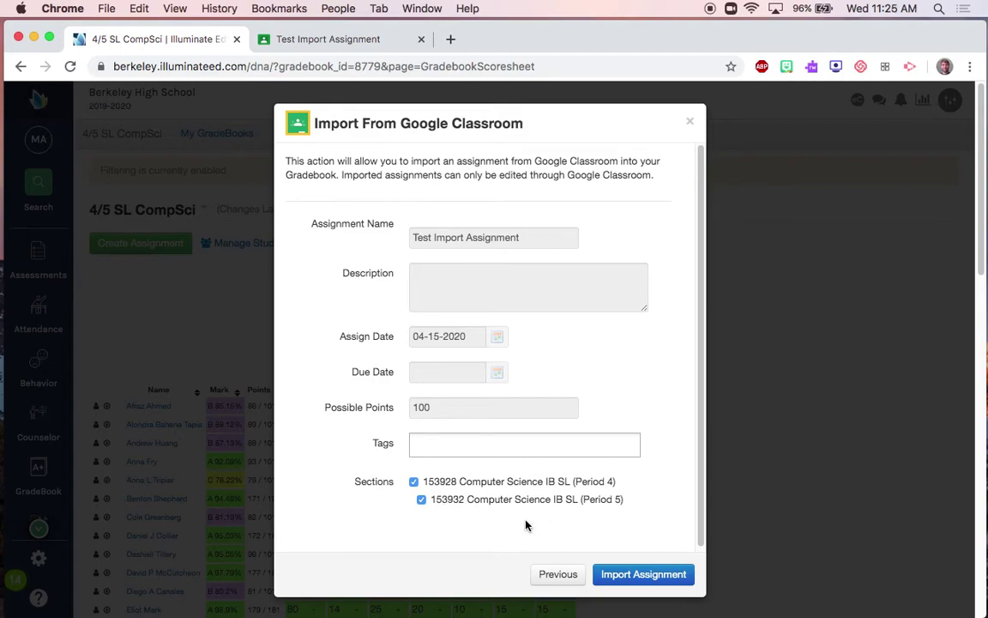
pyautogui.click(640, 583)
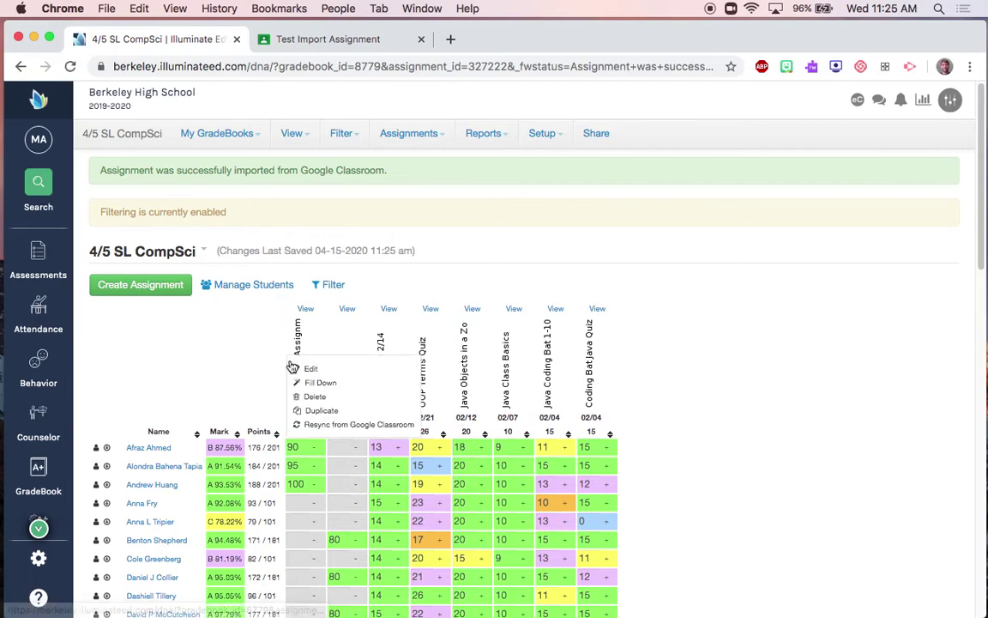
pyautogui.scroll(-2, 766, 372)
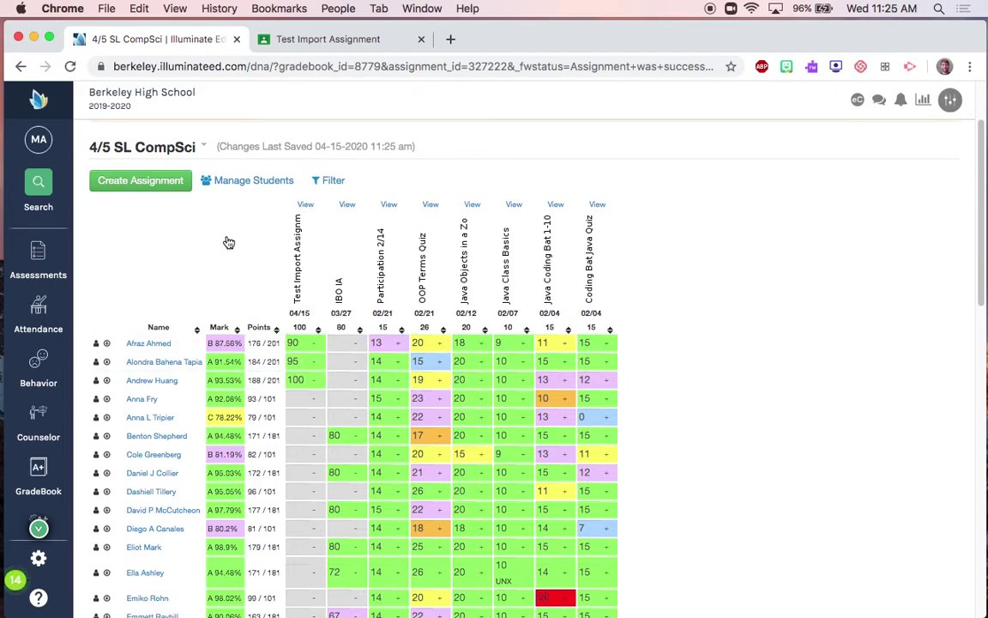
# Step: Switch to Google Classroom and grade the fourth student in the Assigned list 95 out of 100 for Test Import Assignment
pyautogui.click(316, 41)
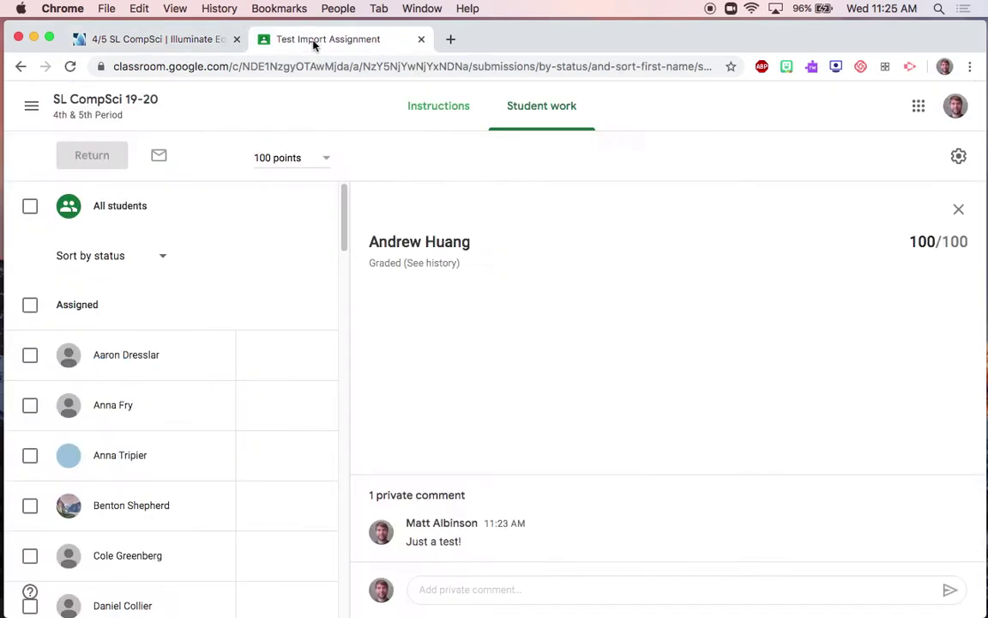
pyautogui.scroll(-1, 266, 395)
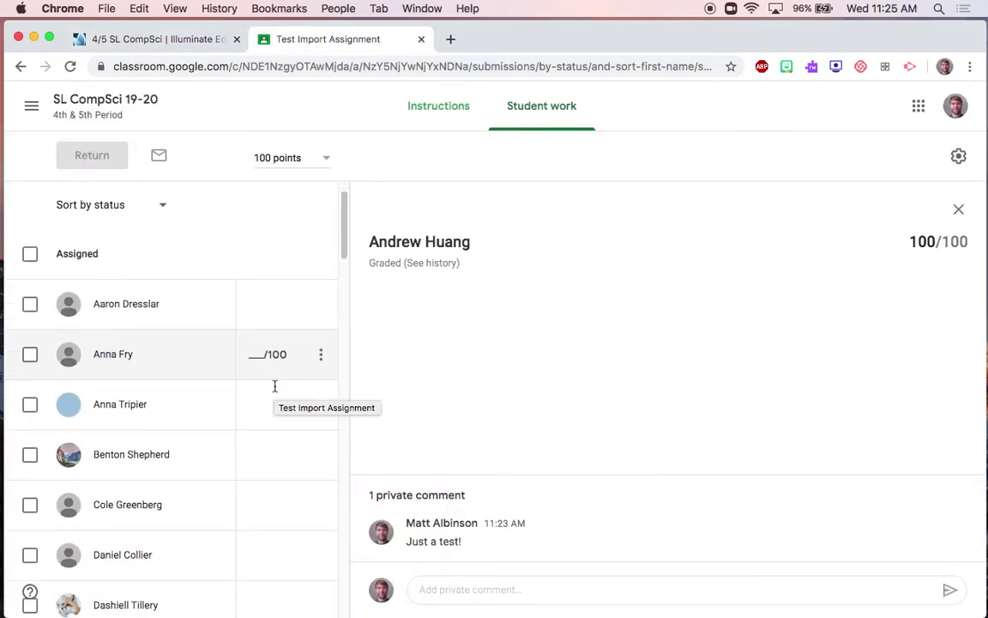
pyautogui.click(254, 455)
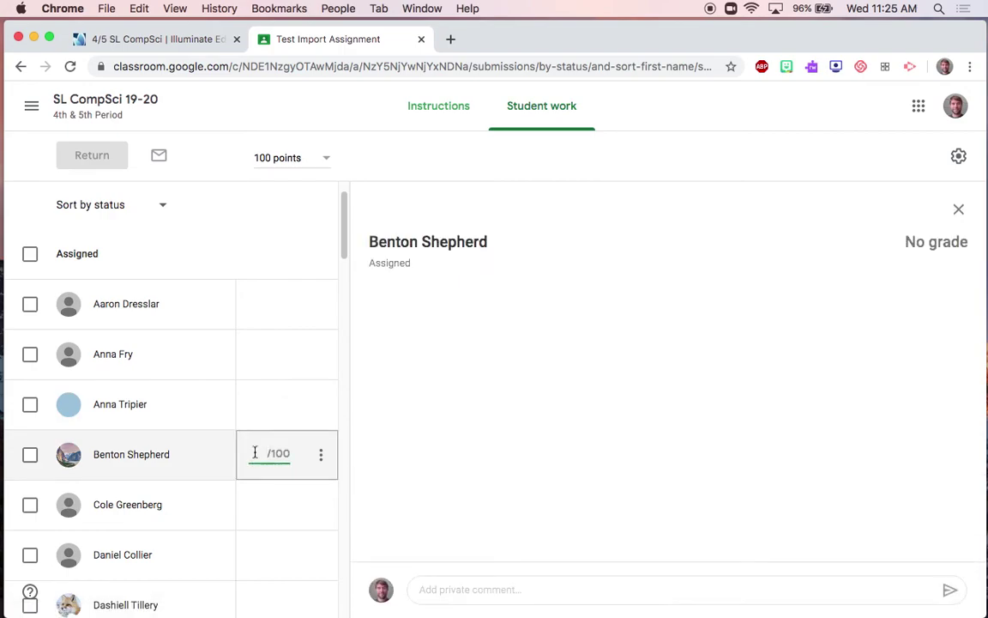
pyautogui.write('95')
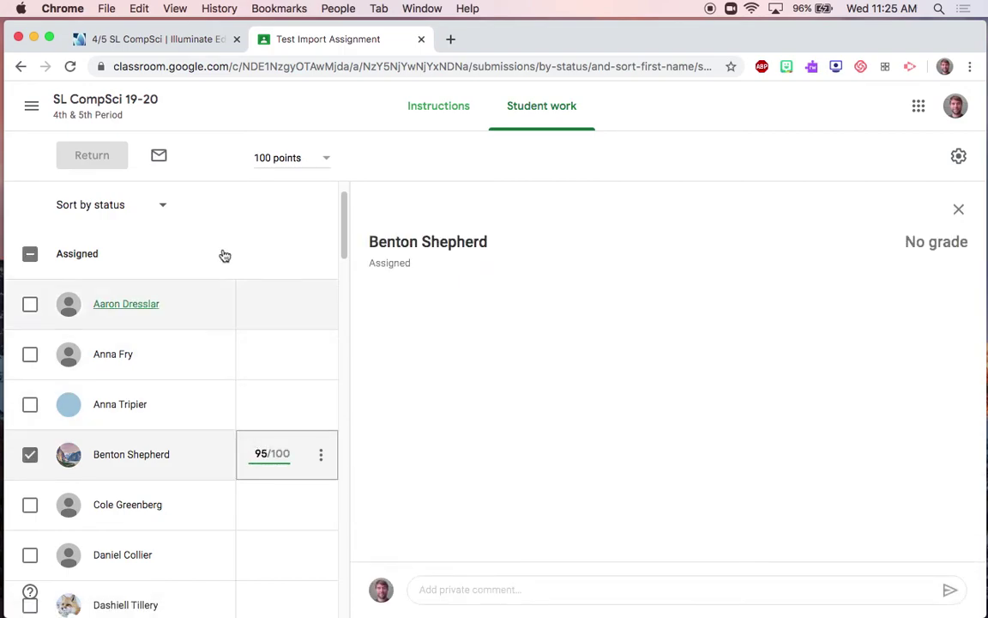
pyautogui.click(233, 247)
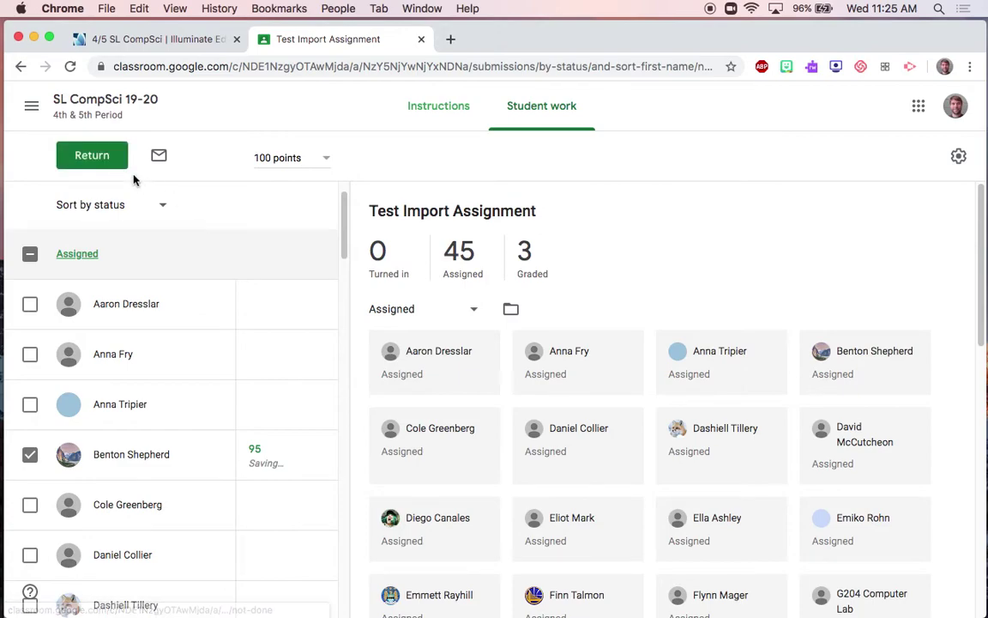
# Step: Return the unsubmitted work to the newly graded student with the private comment "Just a test"
pyautogui.click(94, 163)
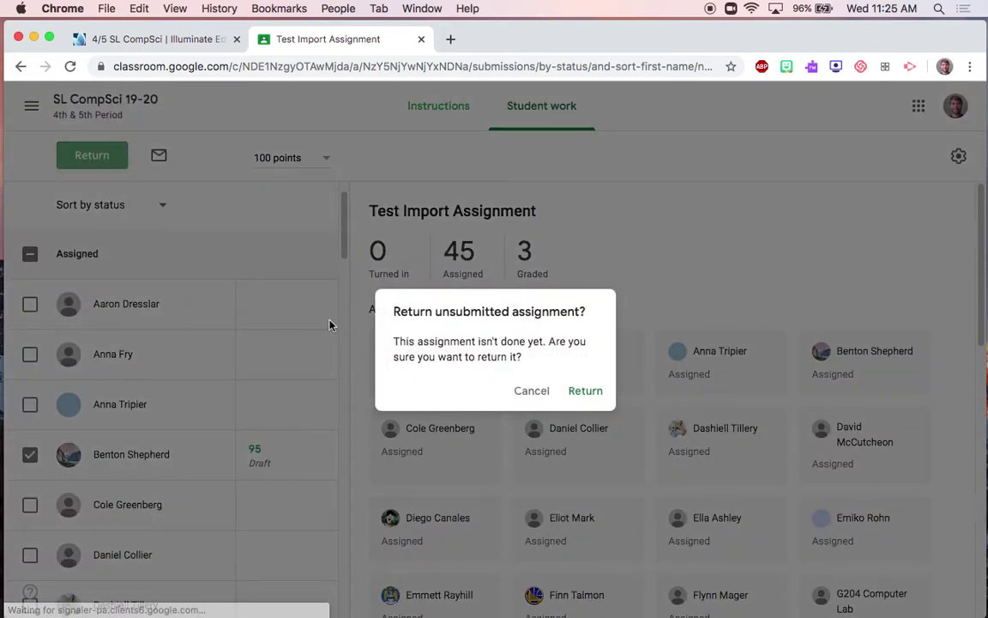
pyautogui.click(571, 398)
pyautogui.click(496, 383)
pyautogui.write('Just a test')
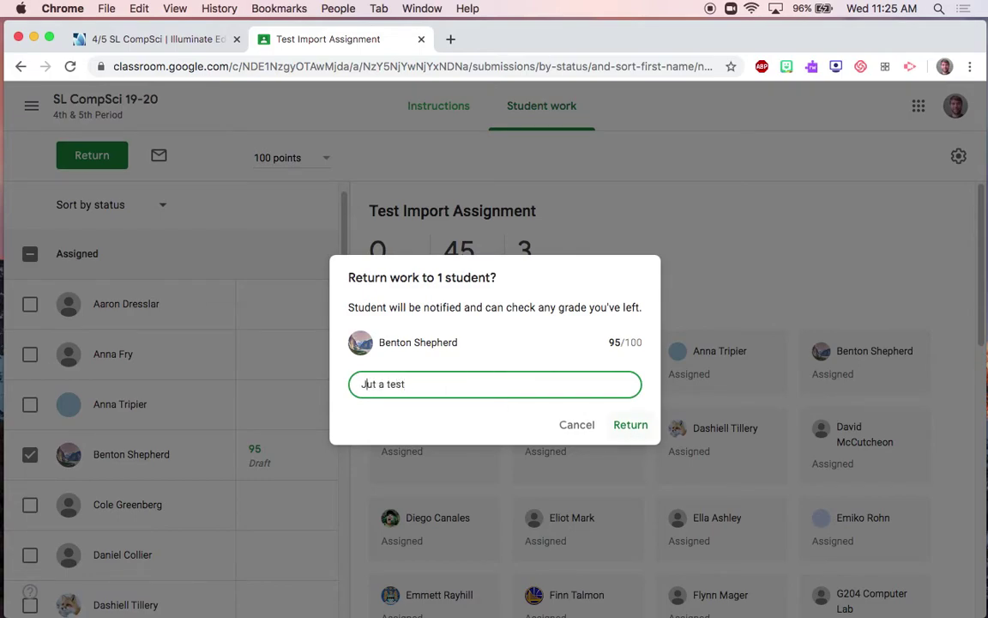
pyautogui.click(641, 429)
# Step: Switch back to Illuminate Education's 4/5 SL CompSci gradebook and sort the scoresheet by student name
pyautogui.click(160, 39)
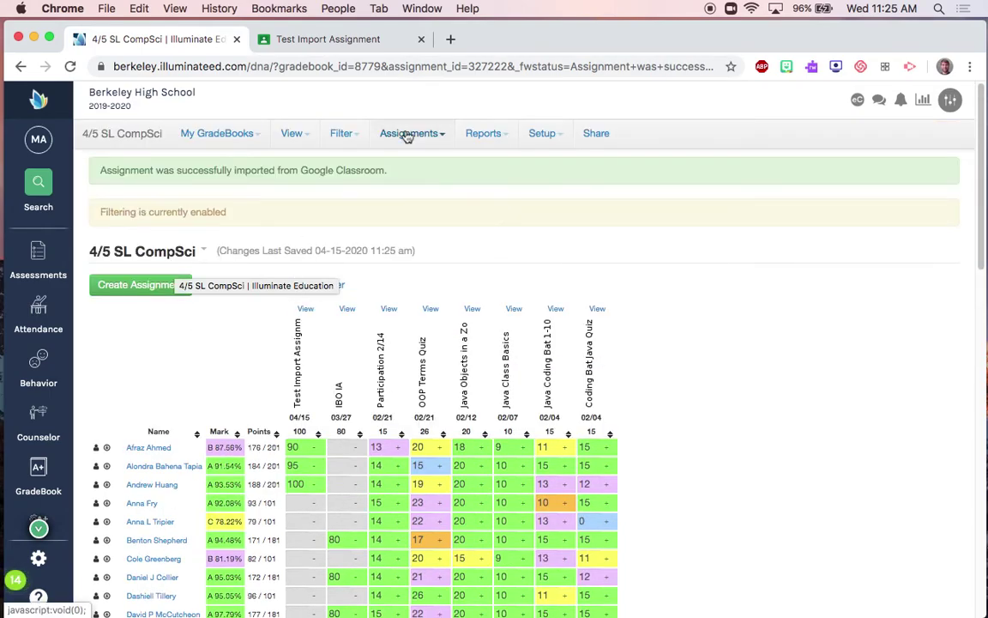
pyautogui.click(408, 135)
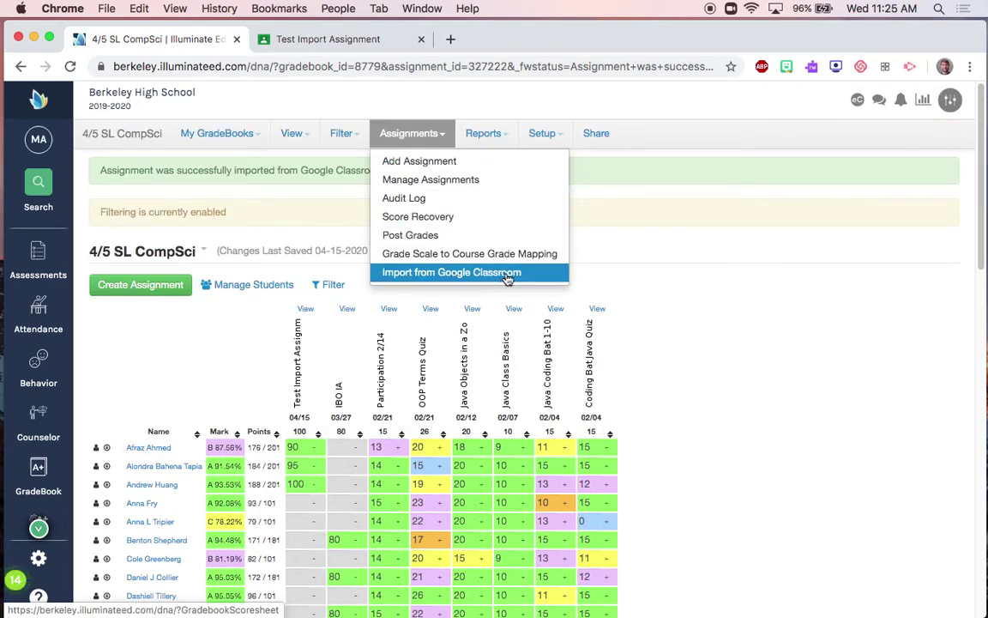
pyautogui.scroll(-3, 205, 353)
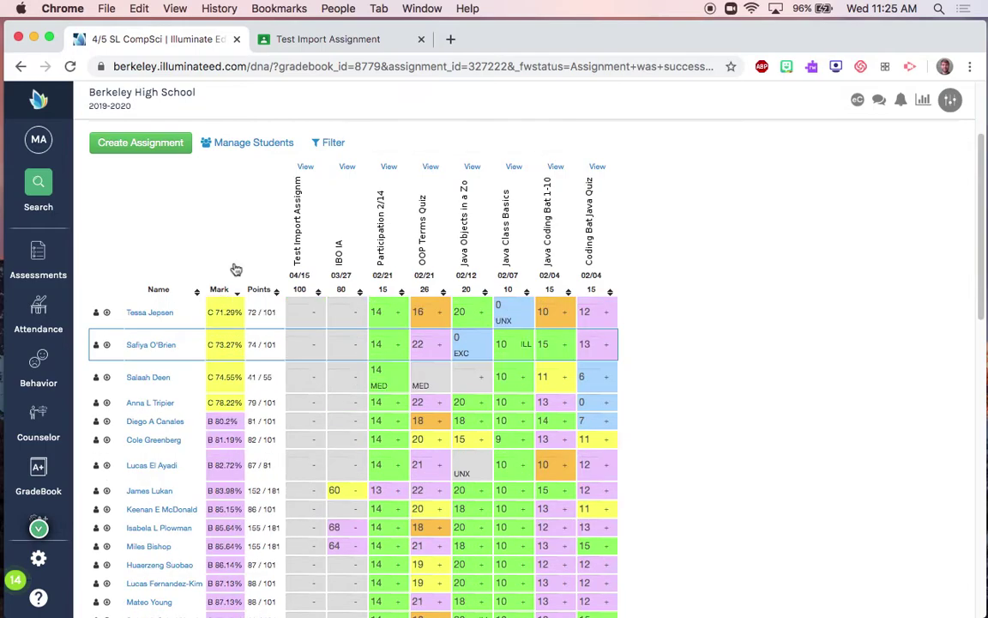
pyautogui.click(193, 292)
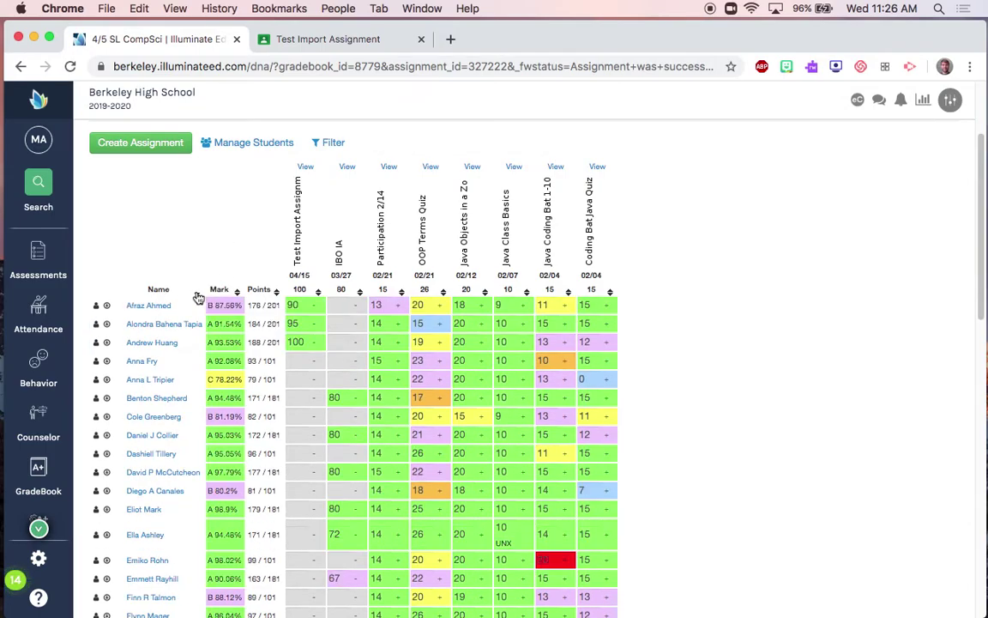
pyautogui.moveTo(284, 225)
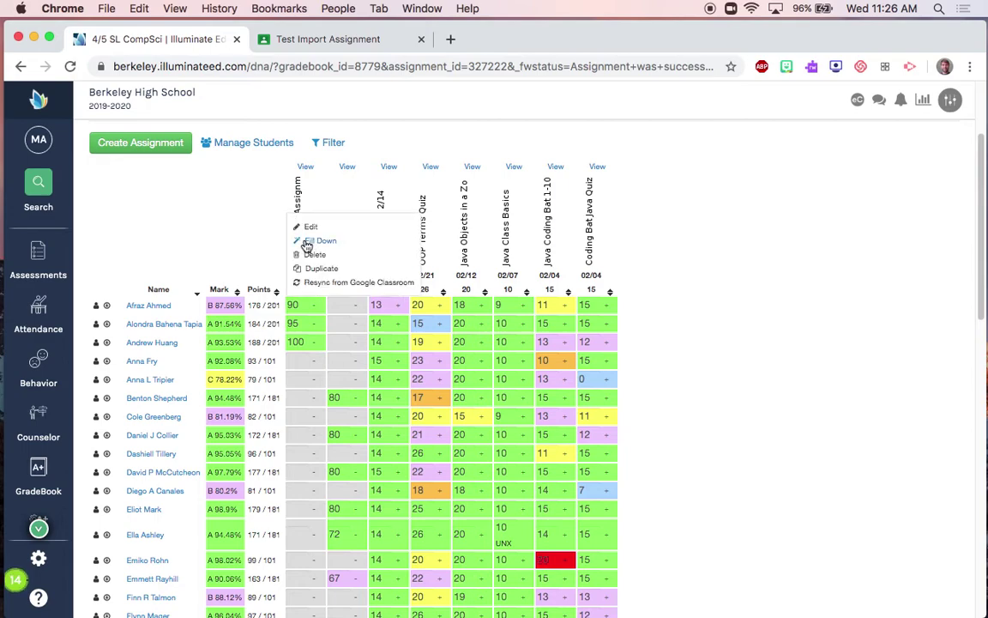
pyautogui.click(404, 284)
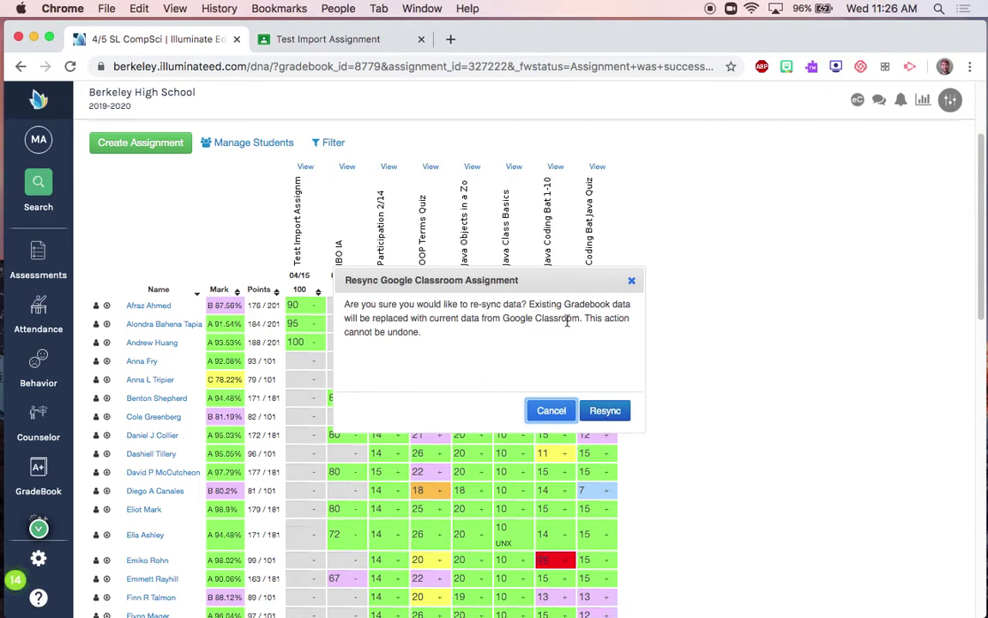
pyautogui.click(552, 410)
# Step: Set the first student's Test Import Assignment score to 95 in the gradebook, and resync the assignment from Google Classroom
pyautogui.click(297, 304)
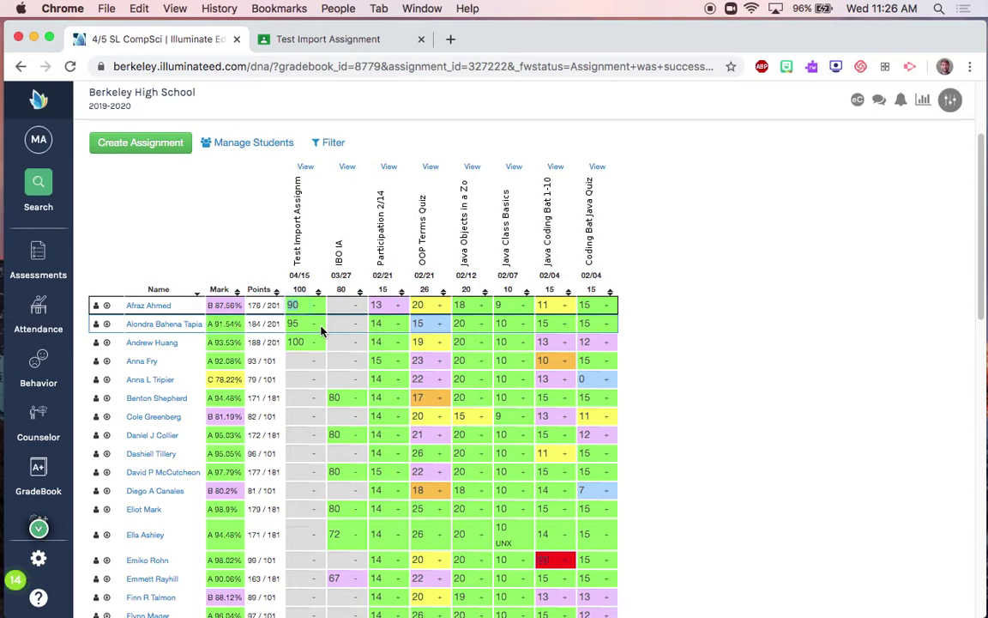
pyautogui.write('95')
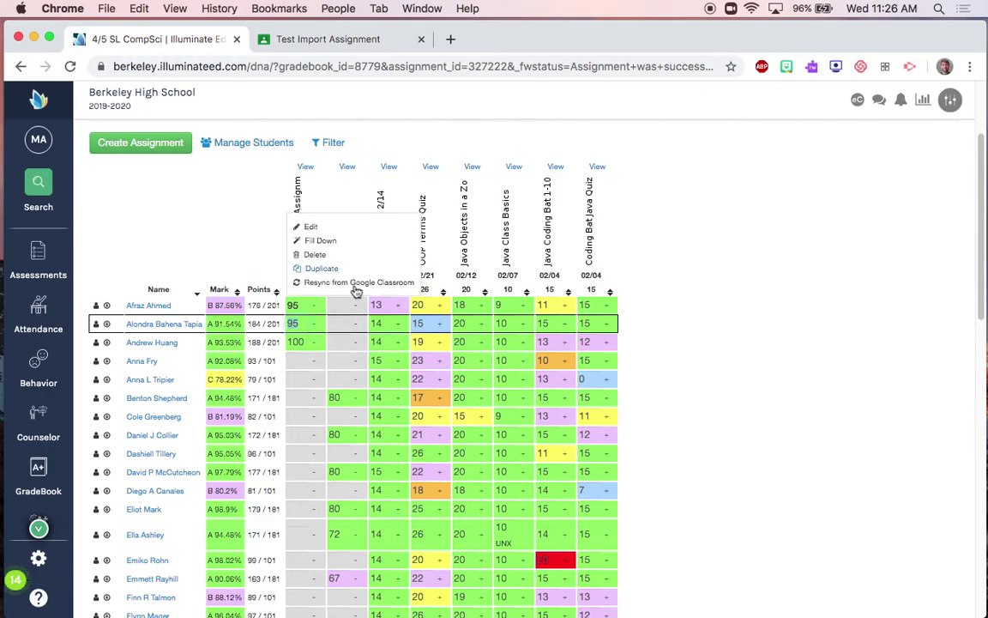
pyautogui.click(342, 283)
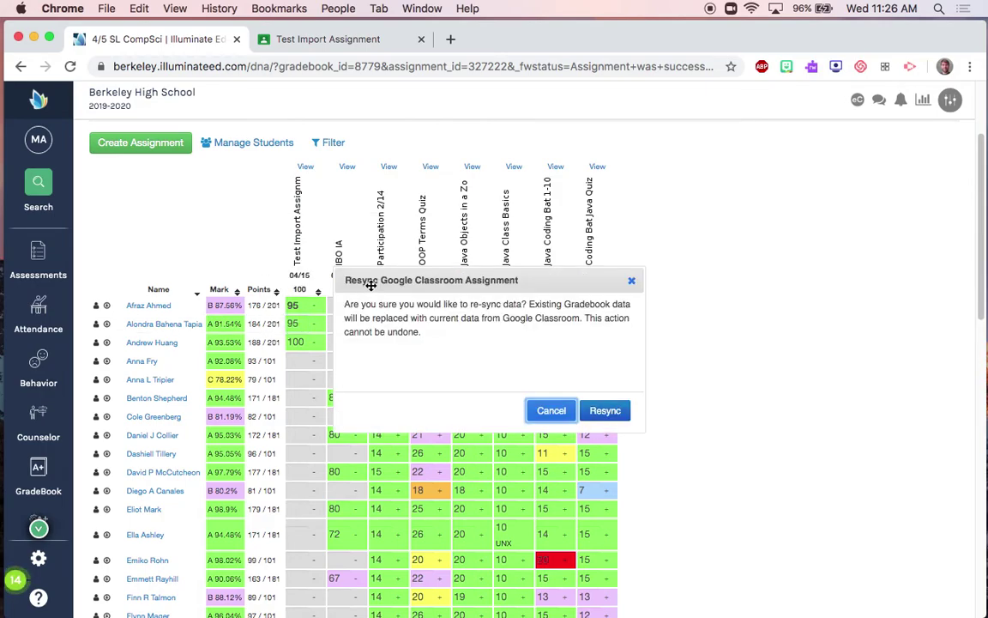
pyautogui.click(592, 412)
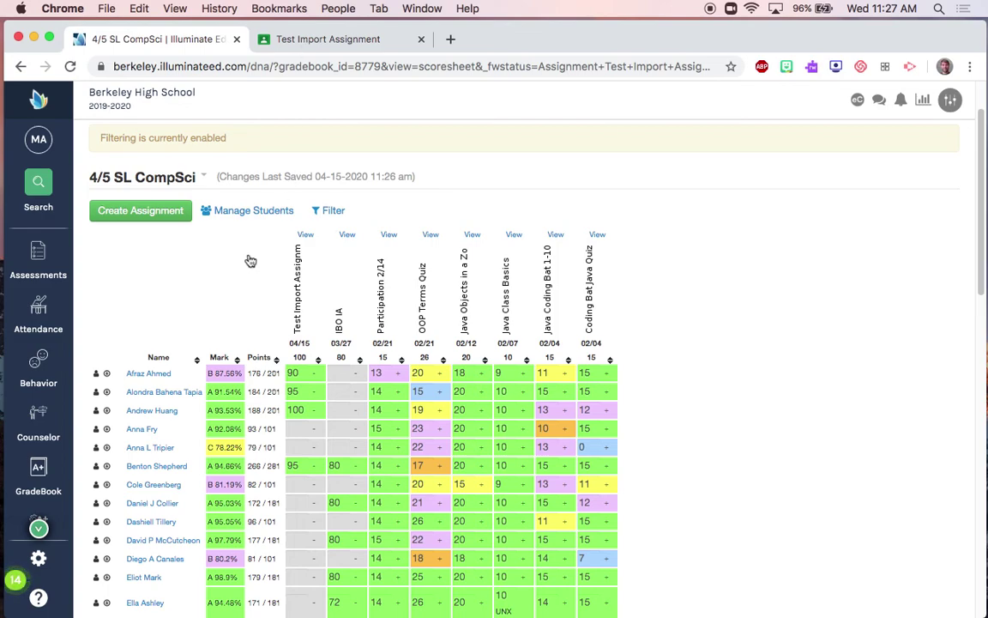
# Step: Review the resynced scores in the scoresheet and open the options of the Test Import Assignment column
pyautogui.scroll(-3, 283, 275)
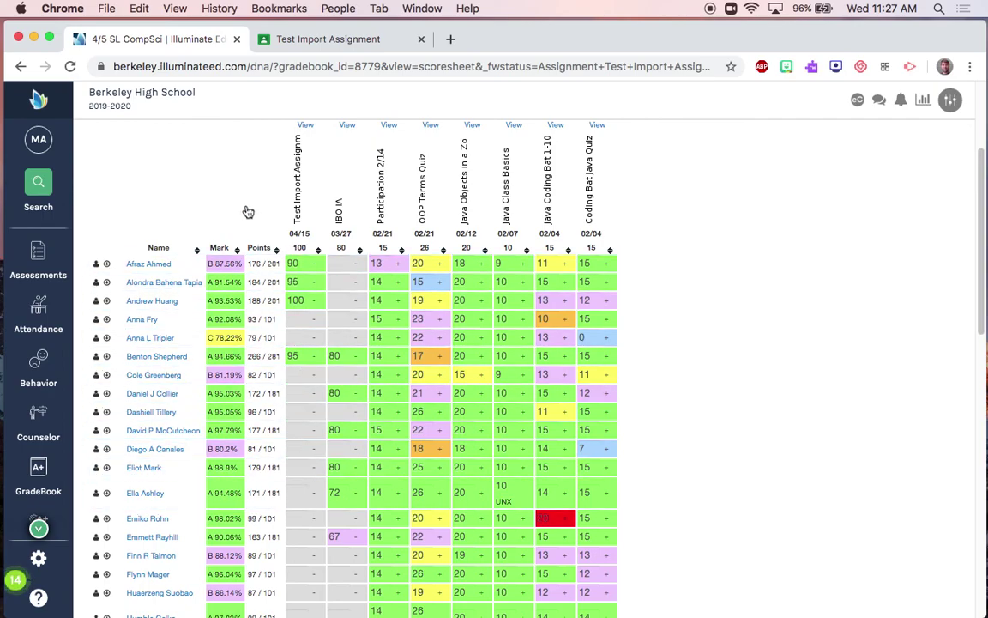
pyautogui.scroll(1, 270, 210)
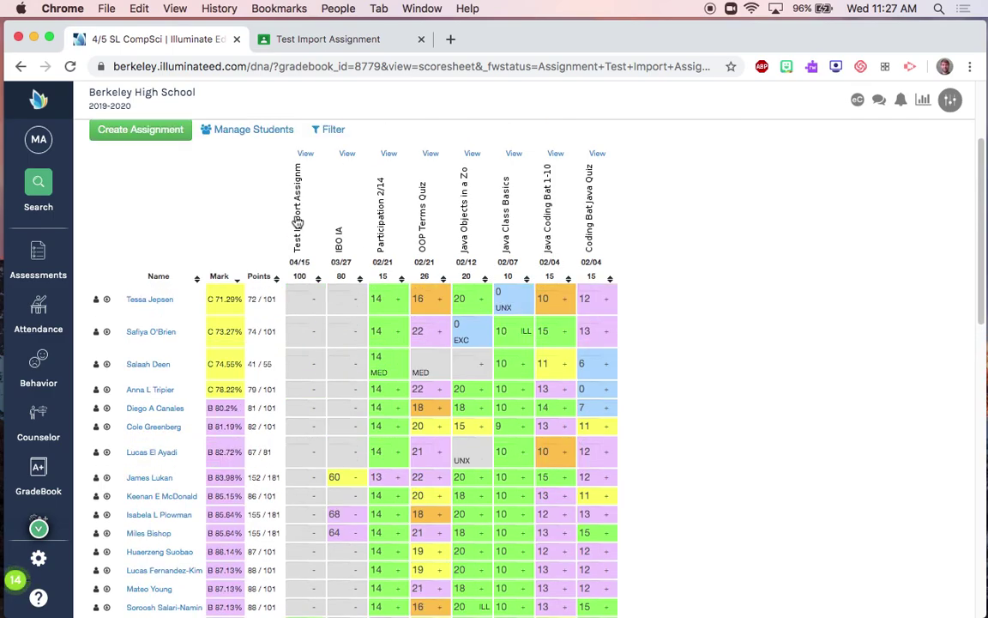
pyautogui.click(297, 221)
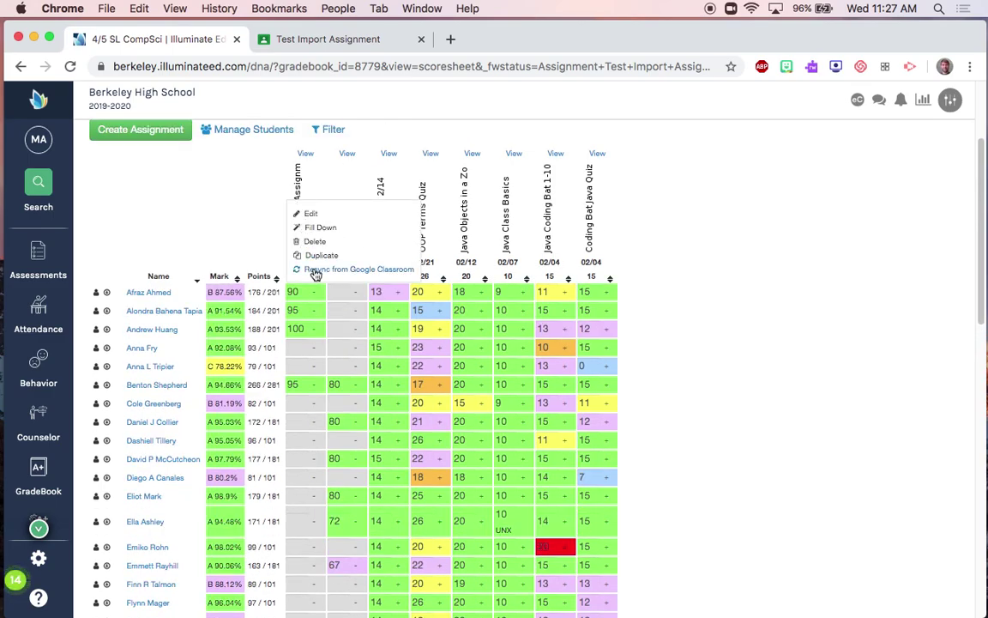